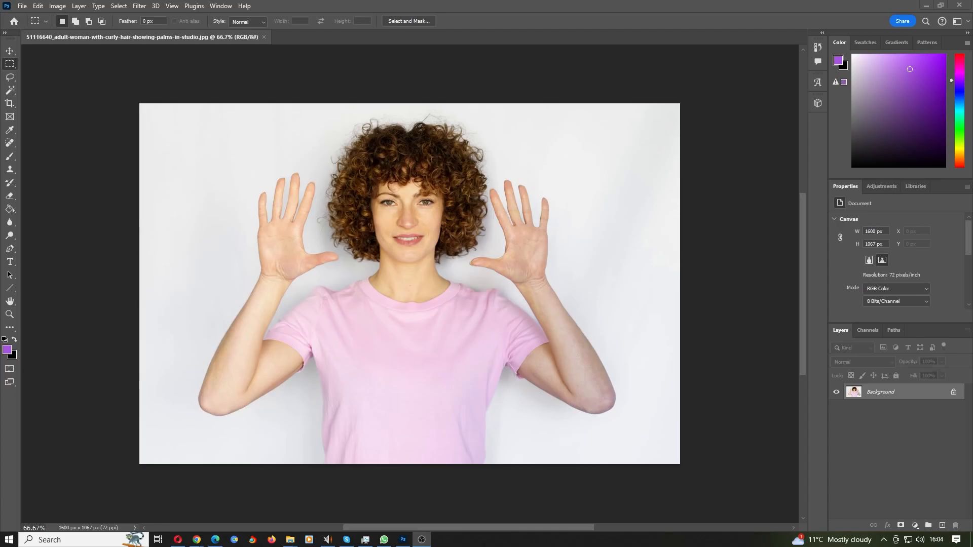
Duplicate the Background layer under the name Bricks
right_click(890, 392)
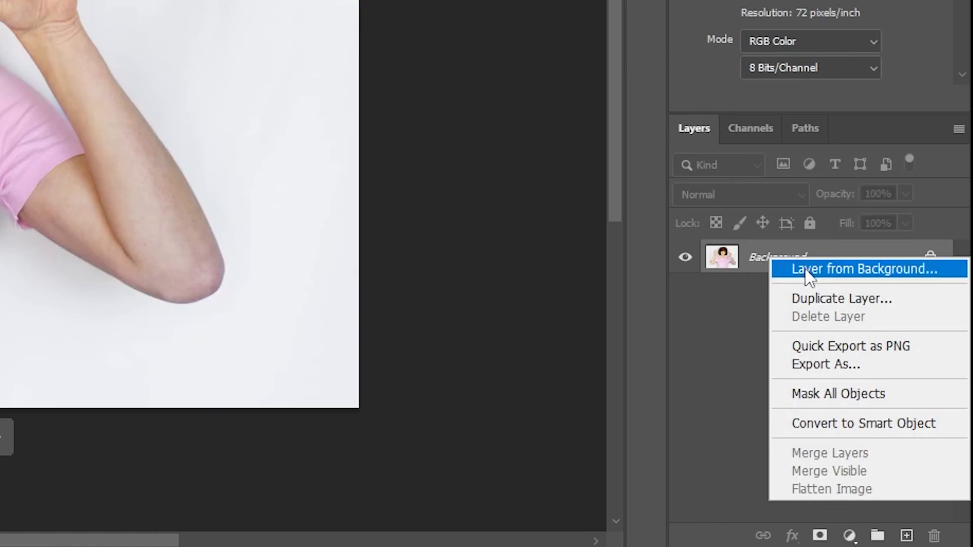
click(825, 311)
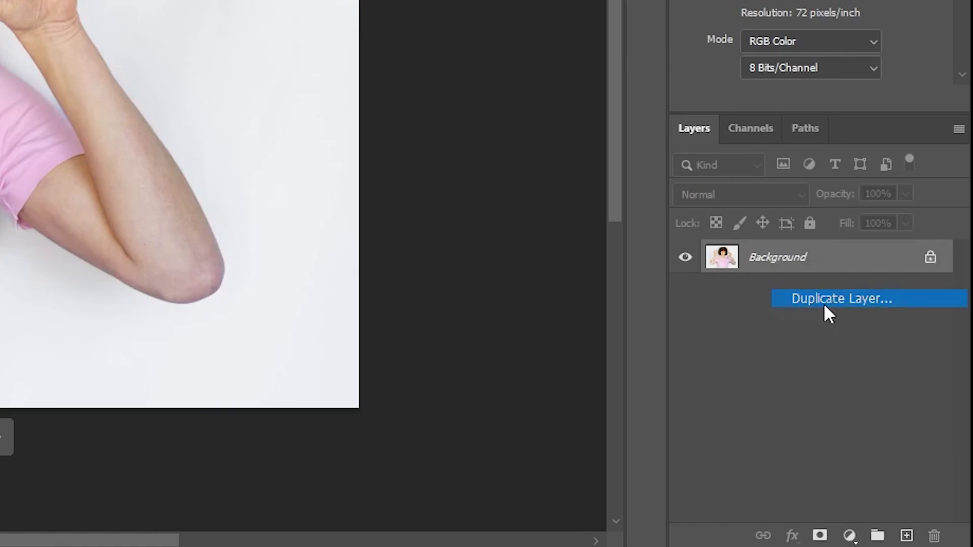
text(Brick)
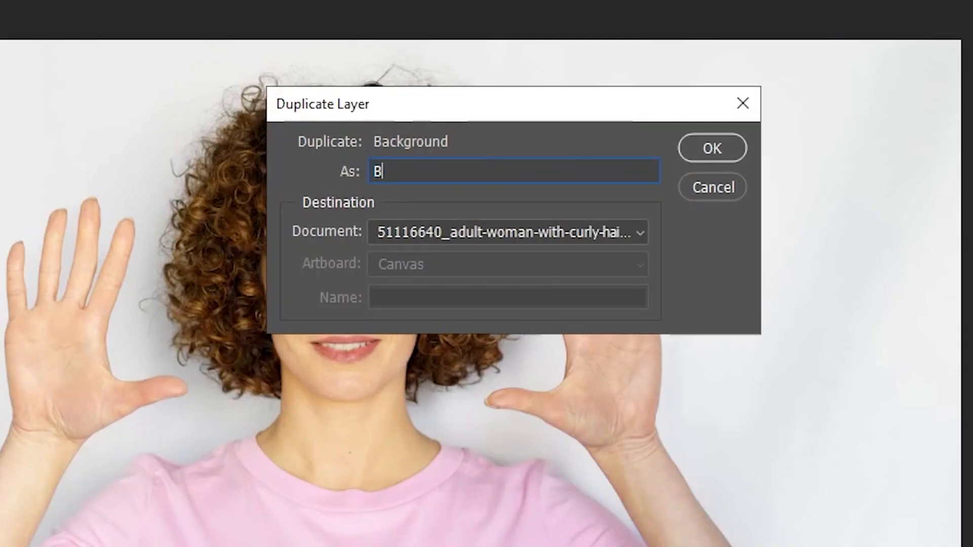
key(BackSpace)
text(cks)
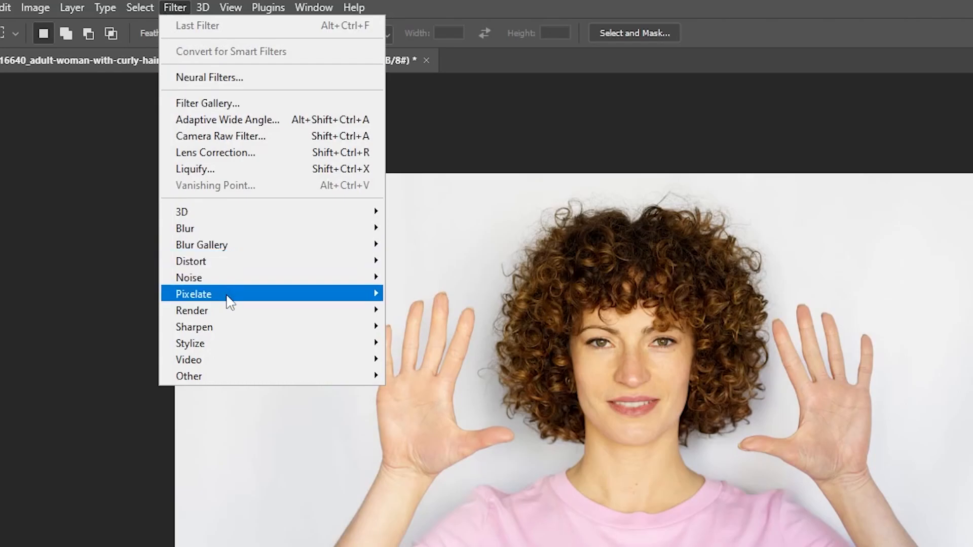
Apply a Mosaic filter to the Bricks layer with a cell size of 15 square
mouse_move(226, 299)
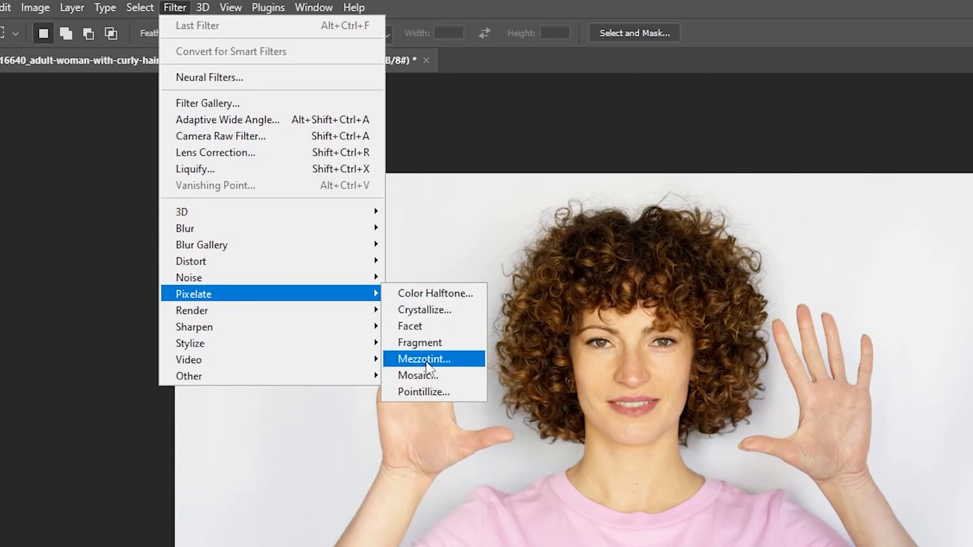
click(479, 383)
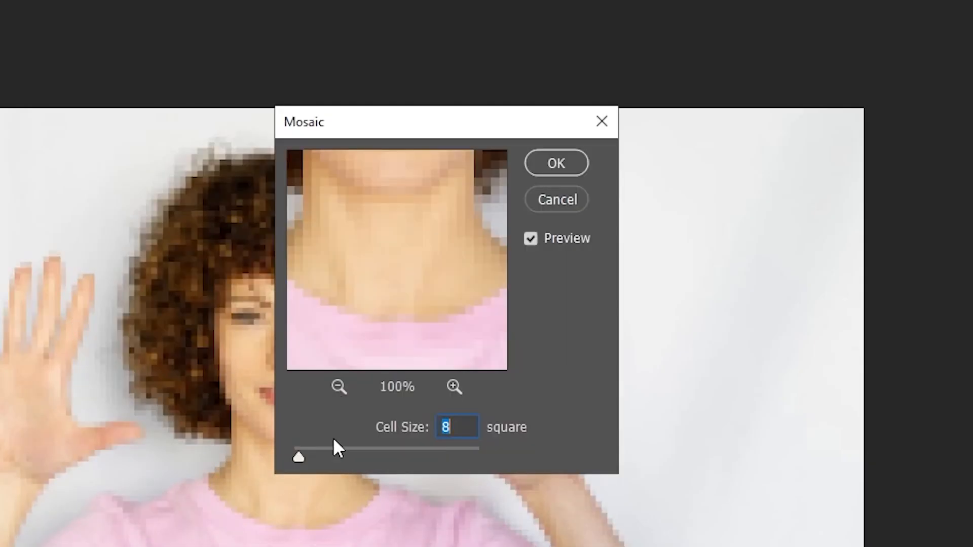
drag(638, 458, 655, 458)
mouse_move(319, 459)
mouse_down()
mouse_move(328, 458)
mouse_move(308, 458)
mouse_up()
click(338, 387)
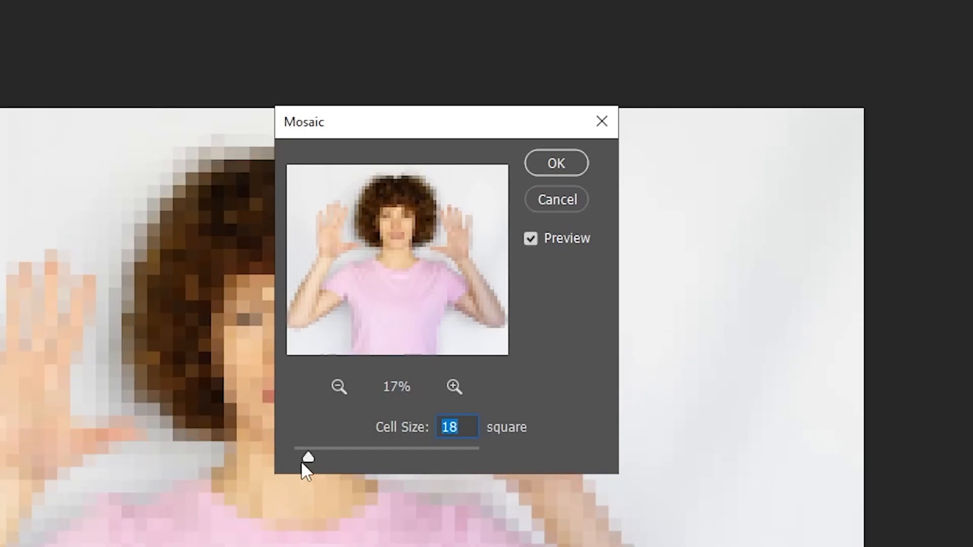
drag(443, 130, 824, 95)
drag(691, 426, 688, 430)
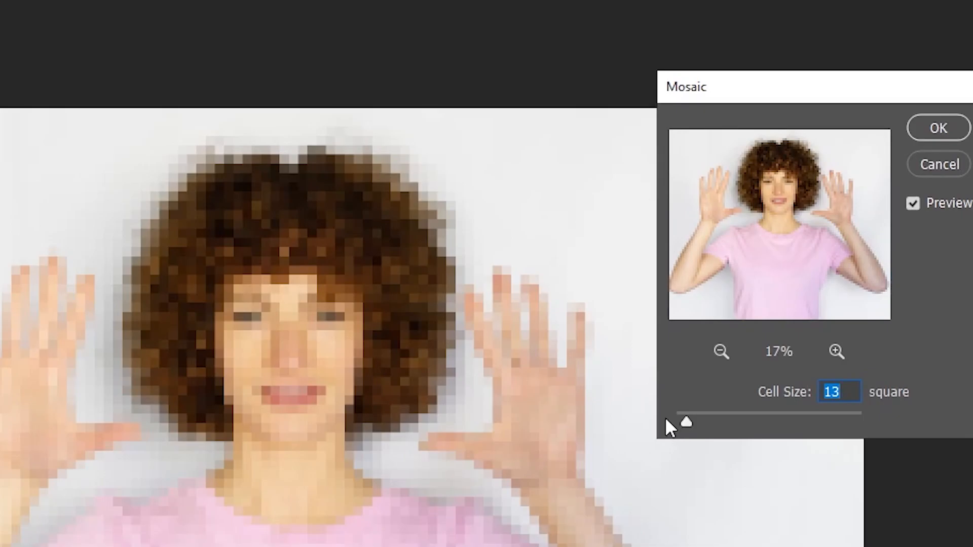
drag(781, 399, 784, 399)
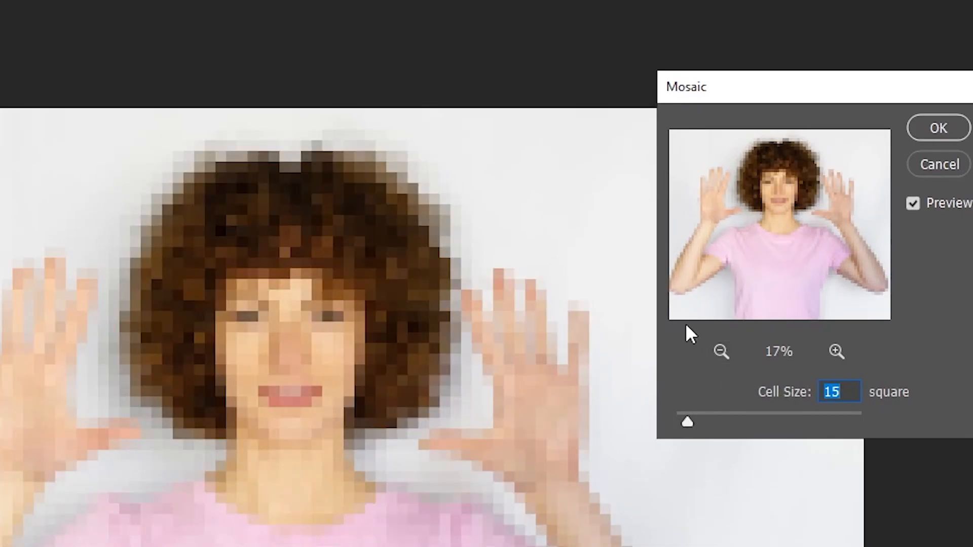
click(938, 126)
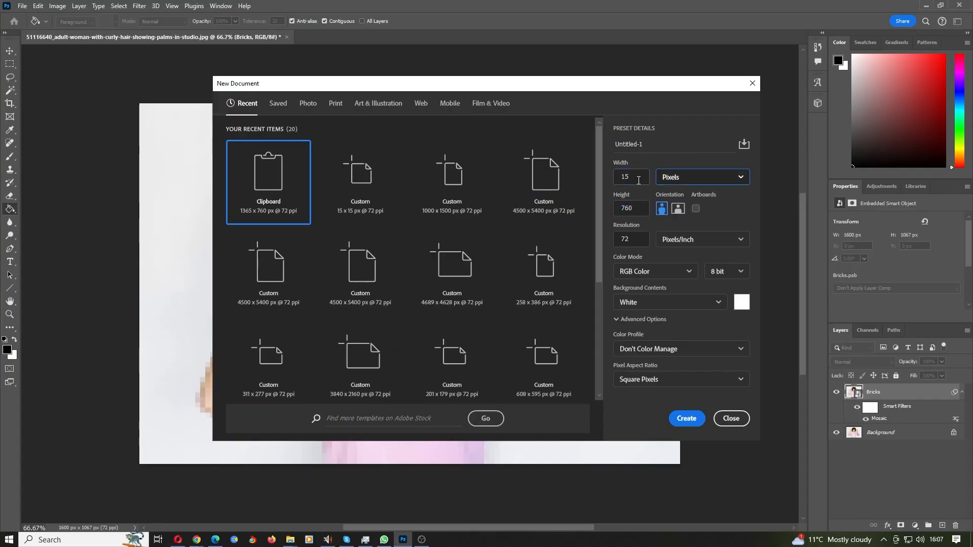
Create a new 15 by 15 pixel document at 72 pixels/inch with a dark gray background, #767373
key(Tab)
text(15)
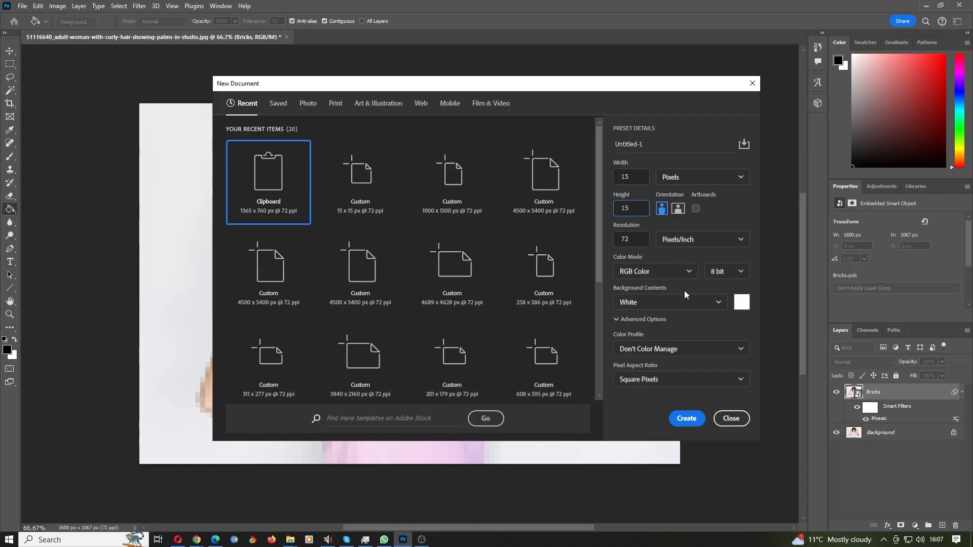
click(717, 303)
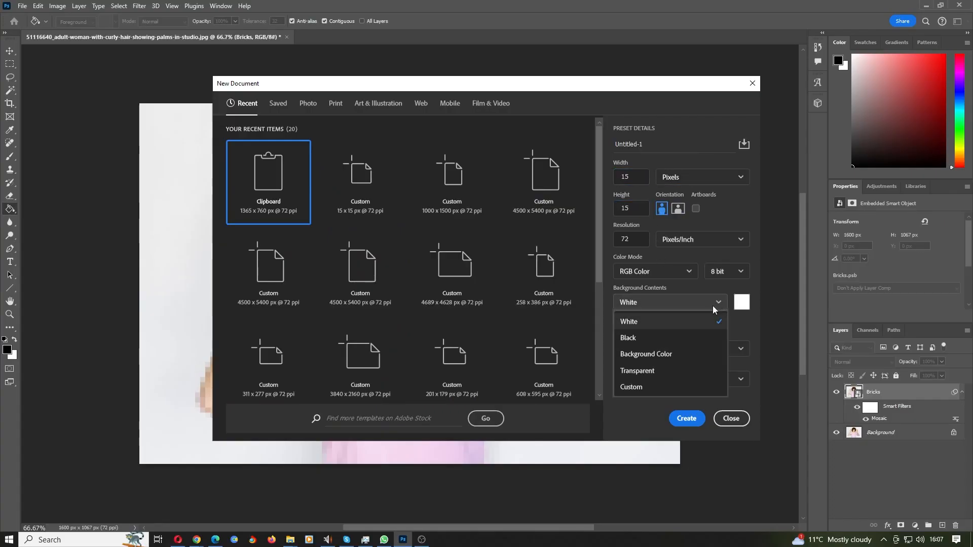
click(715, 305)
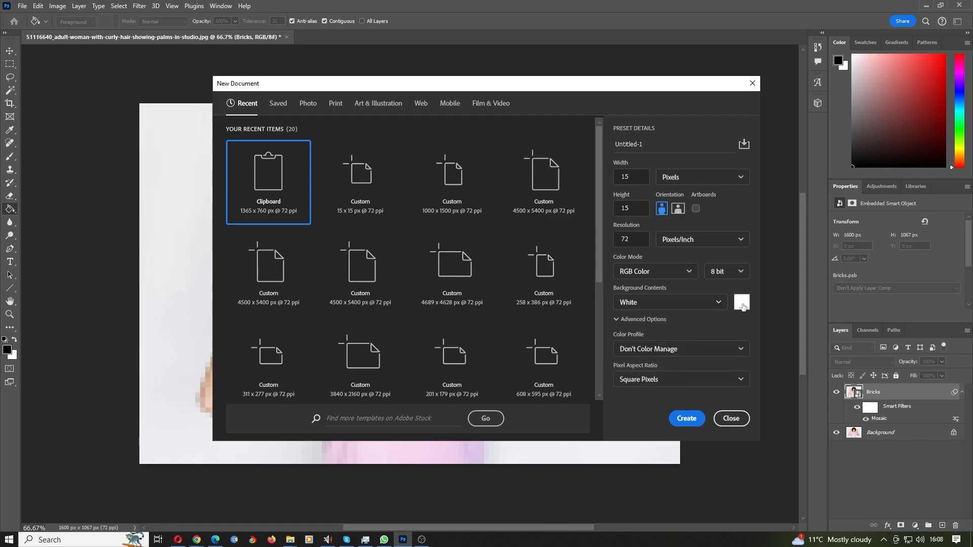
click(741, 302)
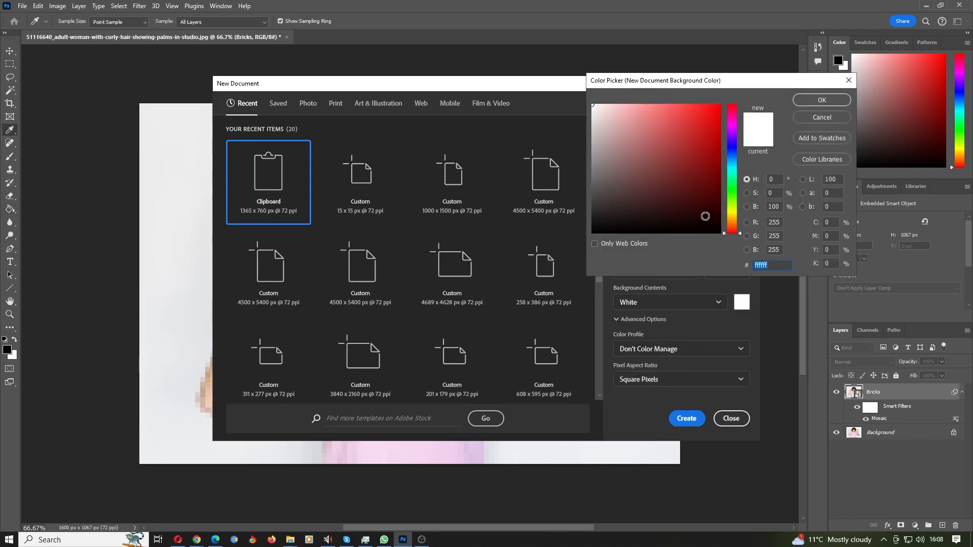
mouse_move(697, 202)
mouse_down()
mouse_move(682, 159)
mouse_move(594, 152)
mouse_up()
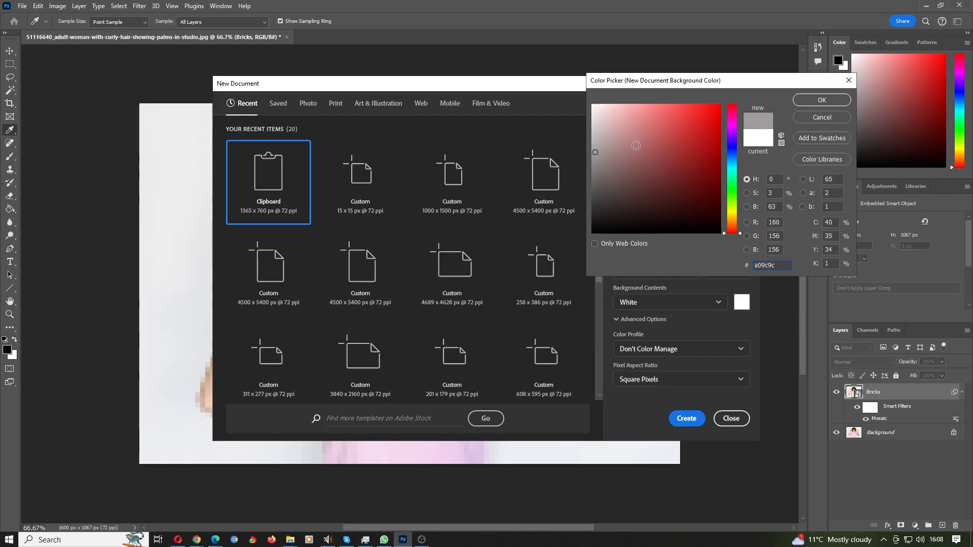
click(594, 163)
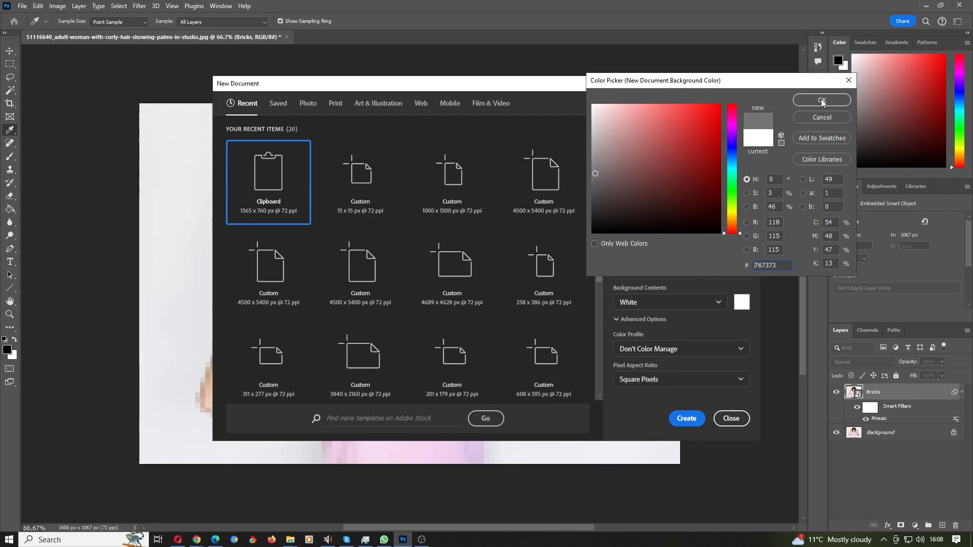
click(821, 102)
click(686, 418)
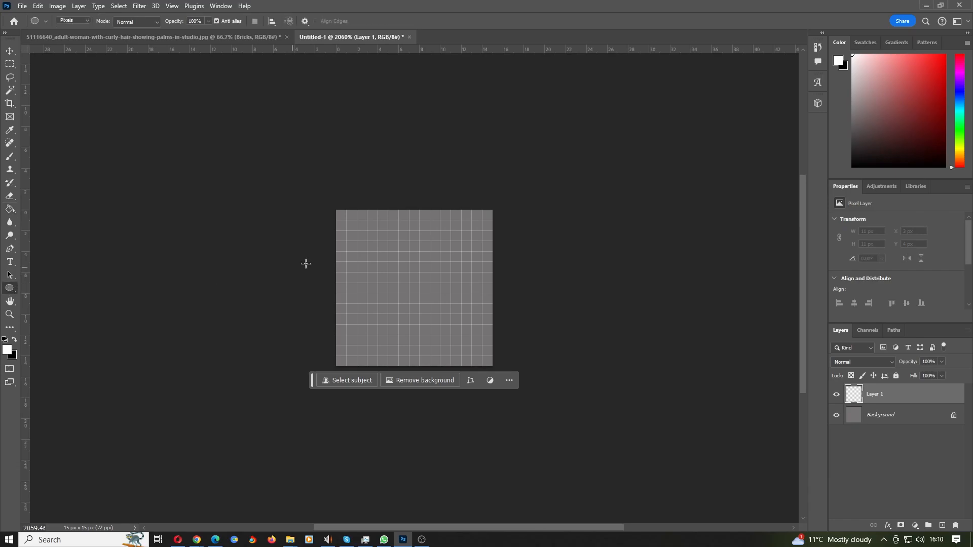
Draw a white circle about 11 px wide in the middle of Layer 1 and open its Bevel & Emboss settings
drag(355, 231, 504, 347)
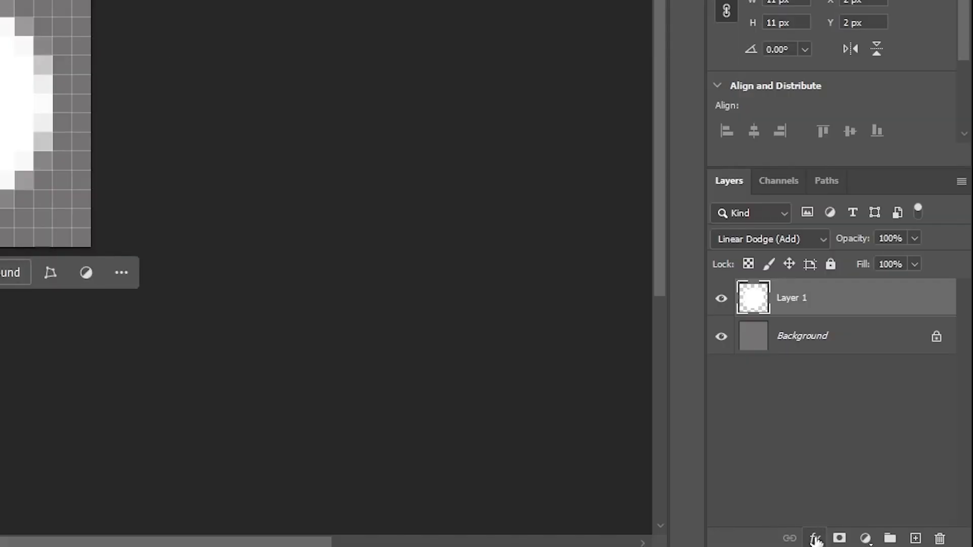
click(887, 525)
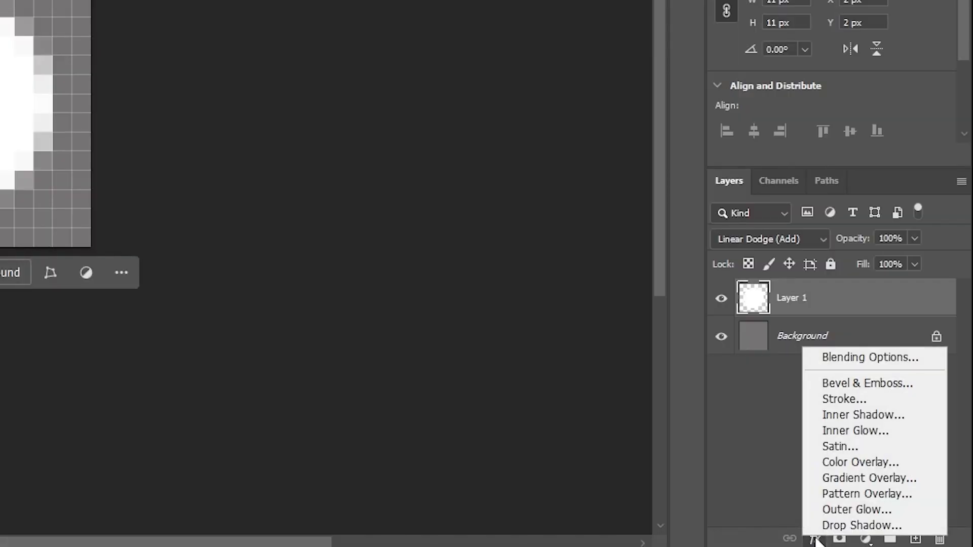
click(852, 360)
click(392, 159)
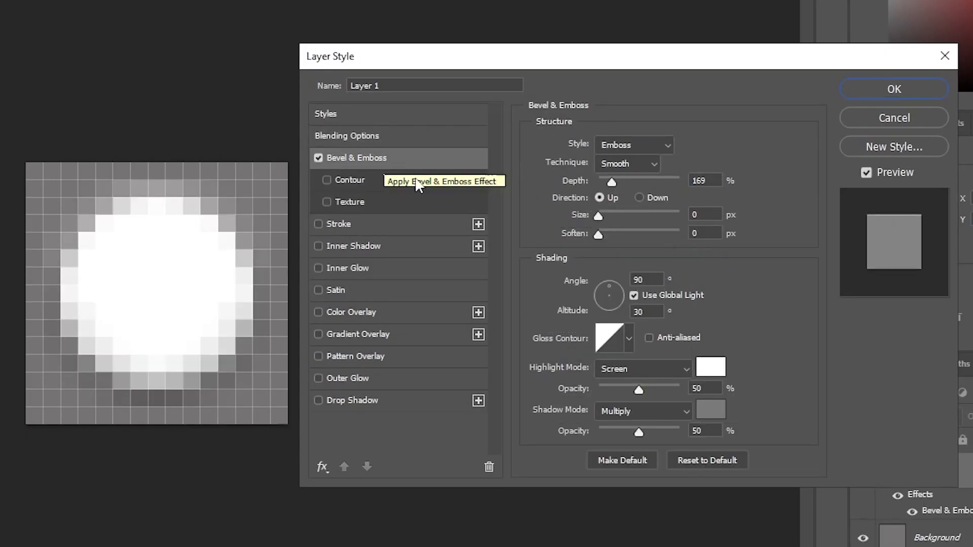
Set the circle's Emboss bevel technique to Chisel Hard and its depth to 100%
click(649, 165)
click(645, 194)
click(653, 166)
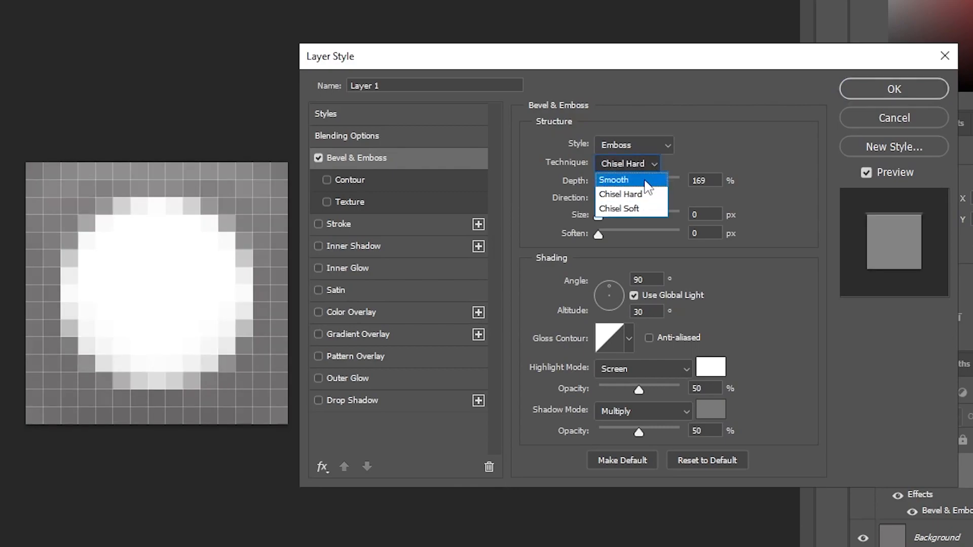
click(642, 208)
click(653, 163)
click(646, 191)
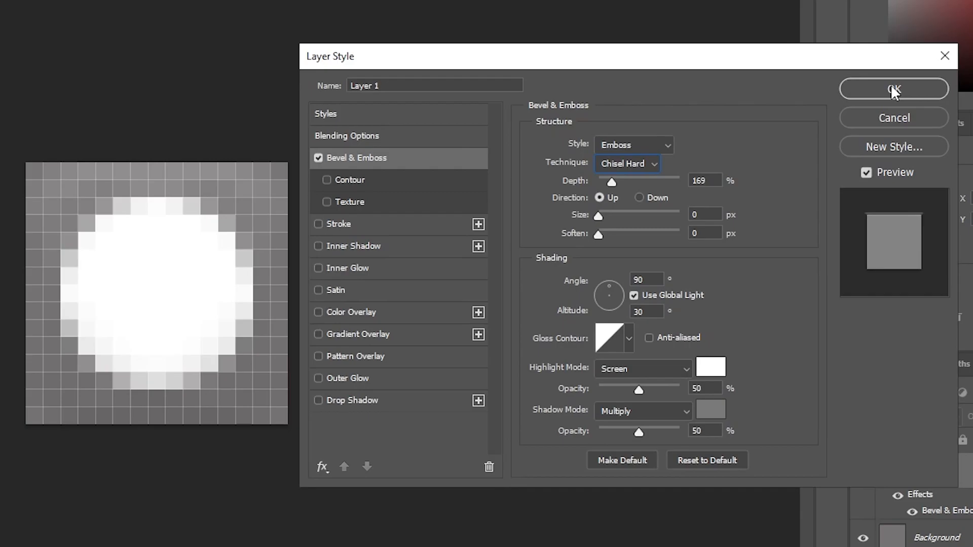
click(704, 181)
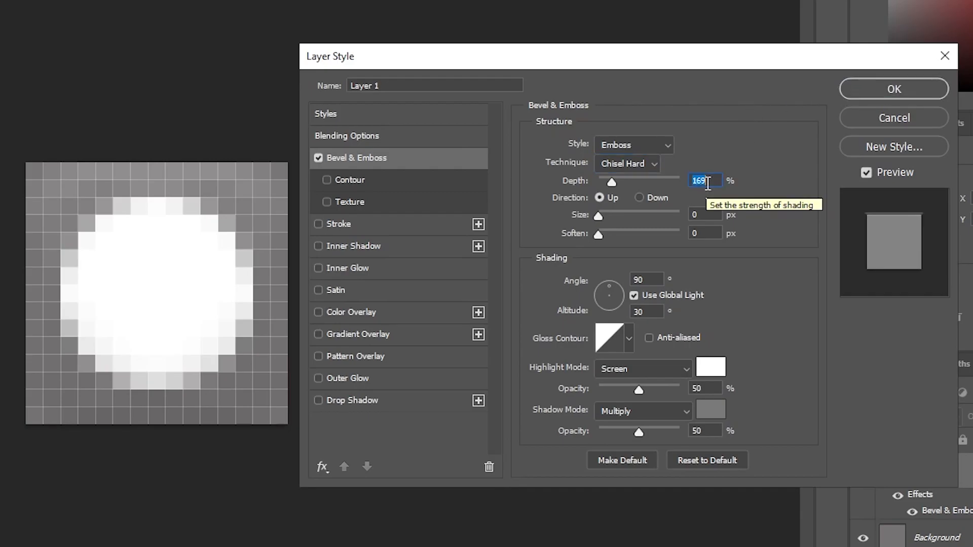
text(100)
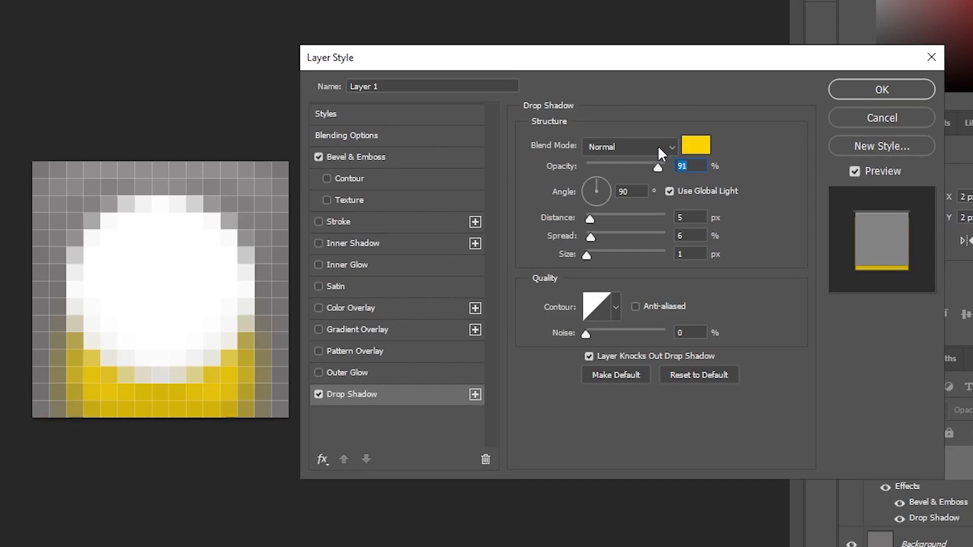
Set the circle's drop shadow to Multiply blend mode with black, #000000, as its color
click(639, 147)
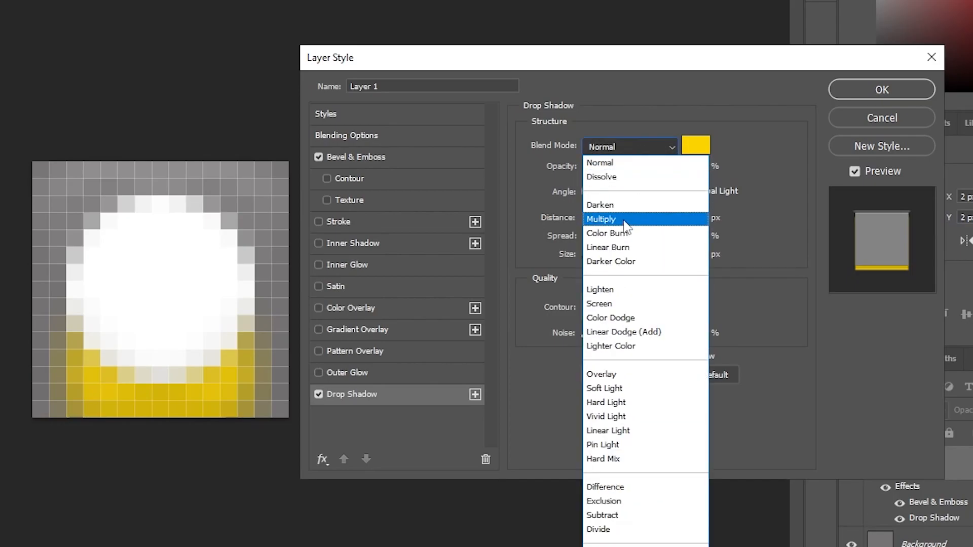
click(638, 217)
click(701, 153)
click(453, 198)
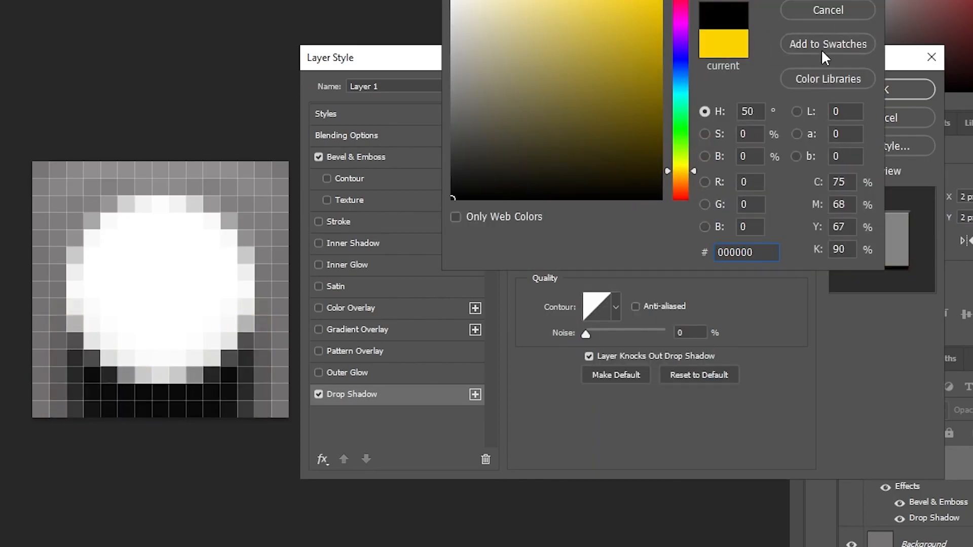
key(Return)
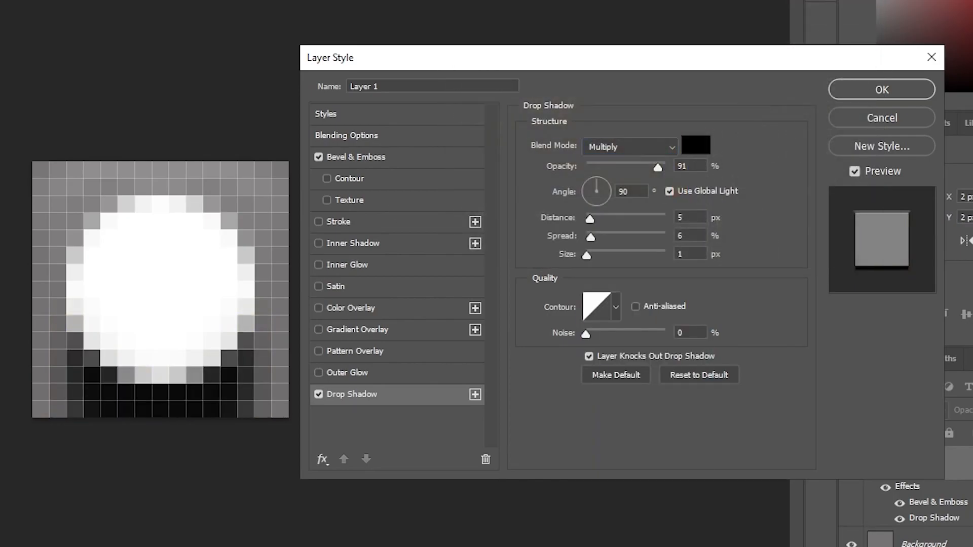
Set the drop shadow's distance to 1 px and spread to 5%, adjust its size, and apply the layer style
drag(590, 242, 584, 221)
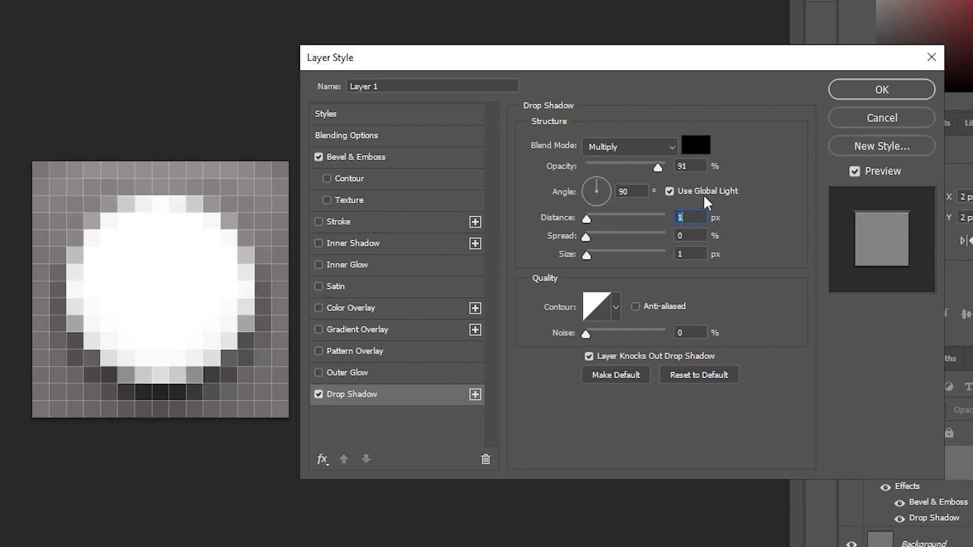
click(685, 235)
scroll(687, 234, up, 20)
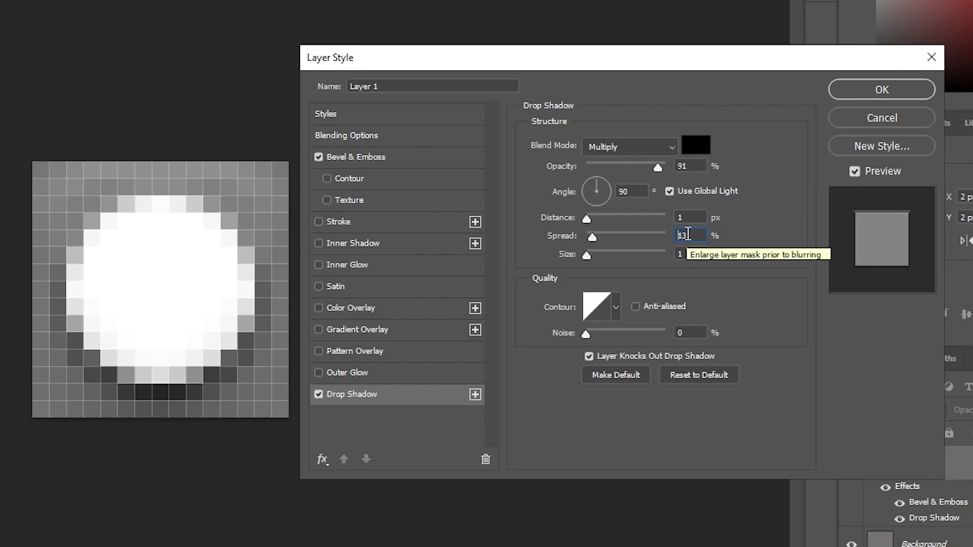
scroll(688, 234, down, 20)
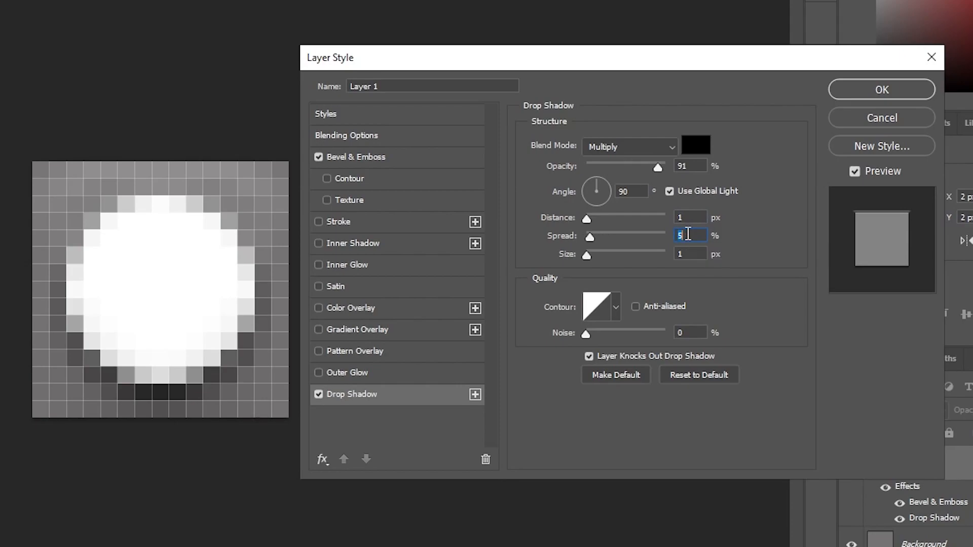
click(691, 252)
scroll(692, 252, up, 2)
scroll(692, 251, down, 1)
click(882, 89)
Convert the gray background into a regular layer and give it a Chisel Hard emboss with size 8 px and increased depth
right_click(924, 545)
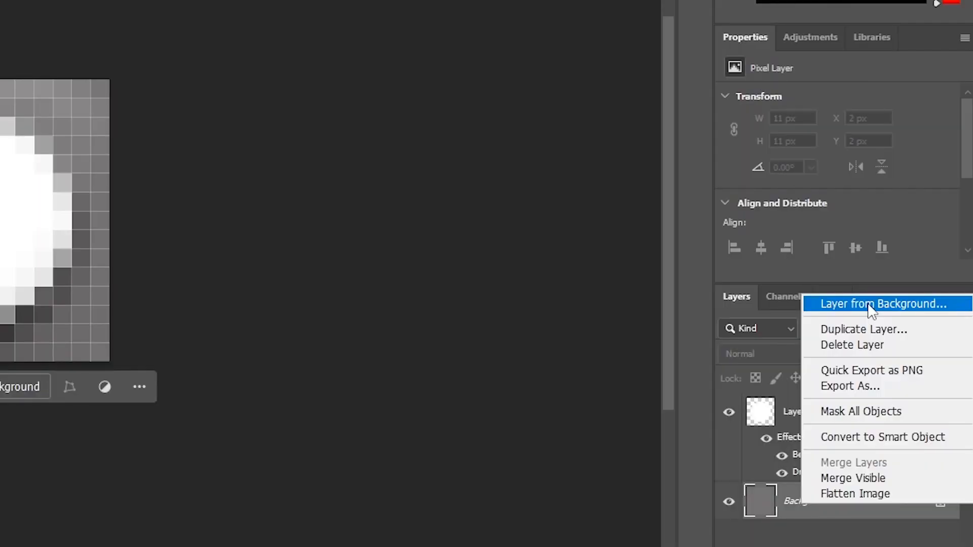
click(869, 304)
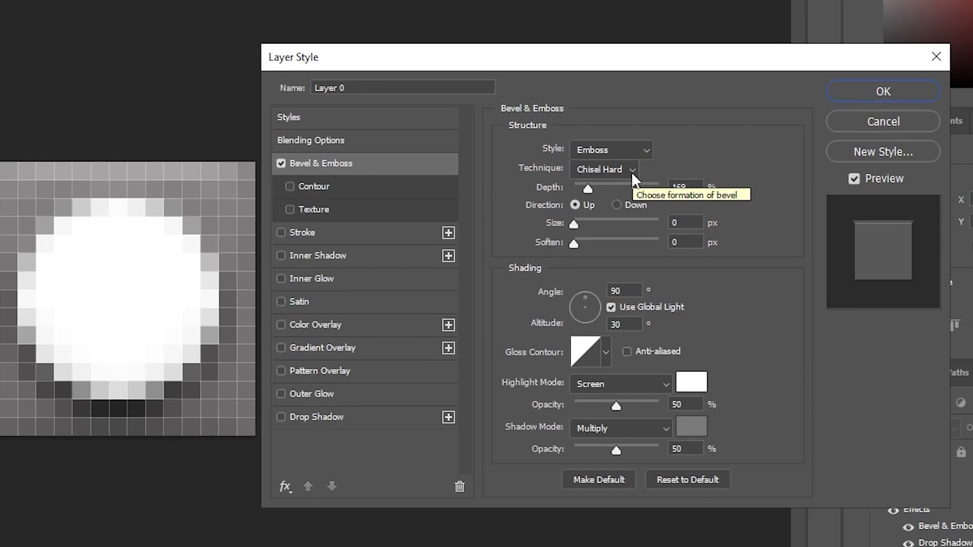
mouse_move(574, 223)
mouse_down()
mouse_move(603, 222)
mouse_move(582, 227)
mouse_up()
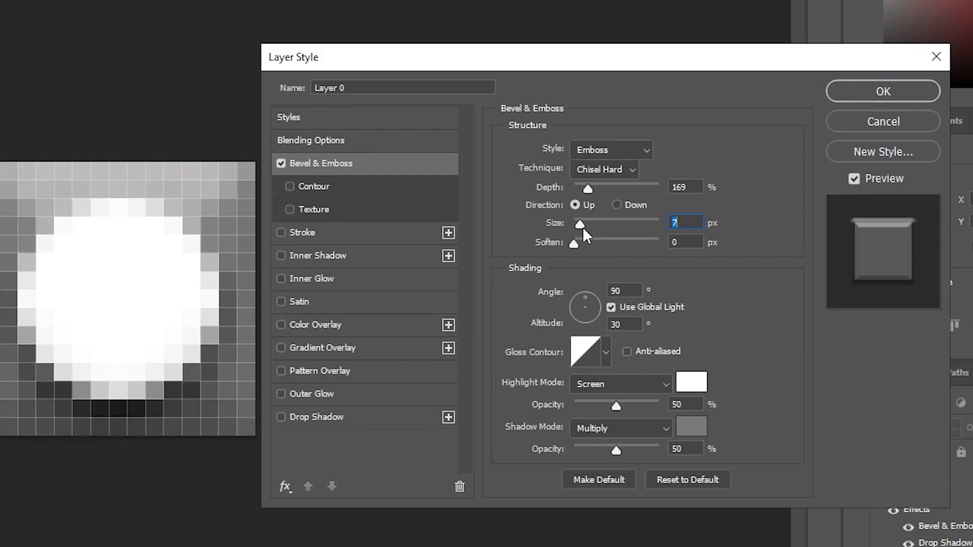
text(8)
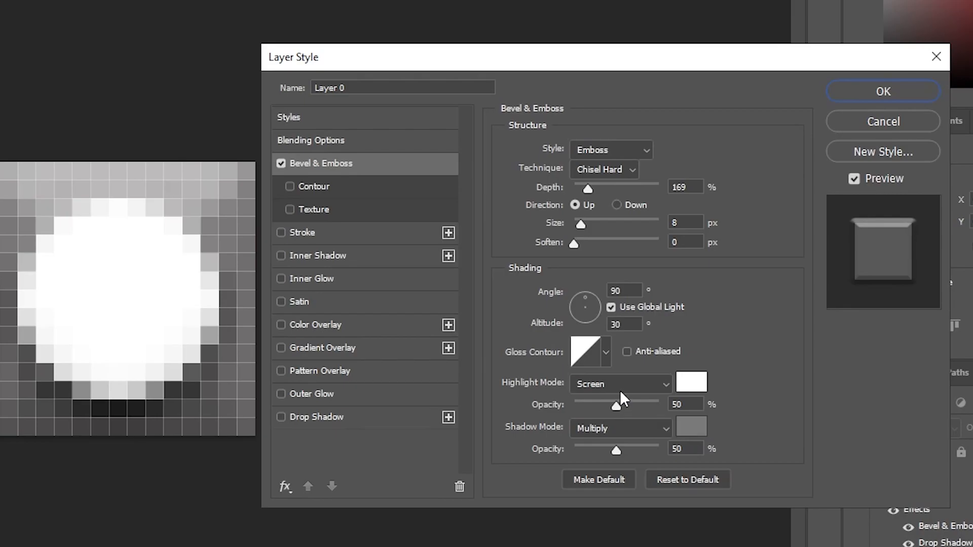
drag(587, 188, 649, 174)
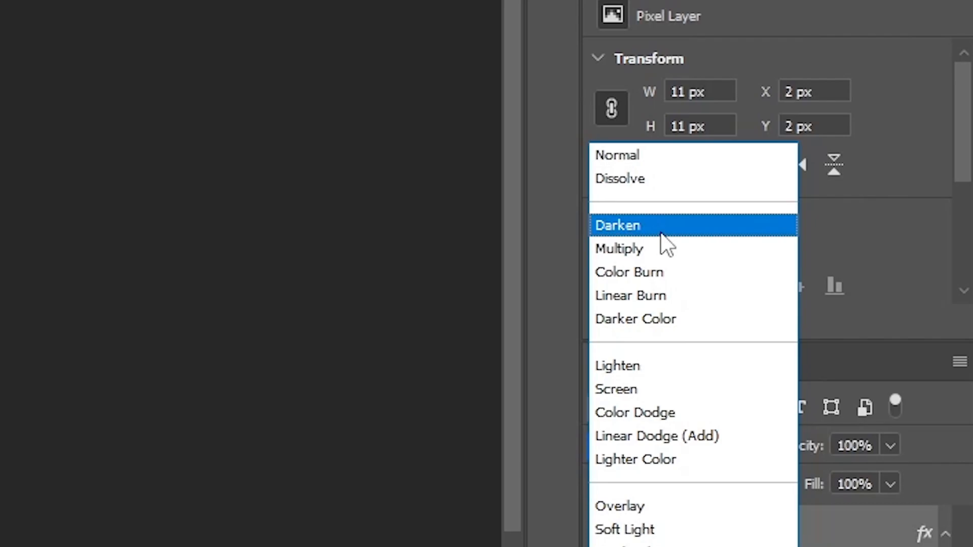
Set the circle layer's blend mode to Darken and define the finished tile as a pattern named "brick"
click(661, 228)
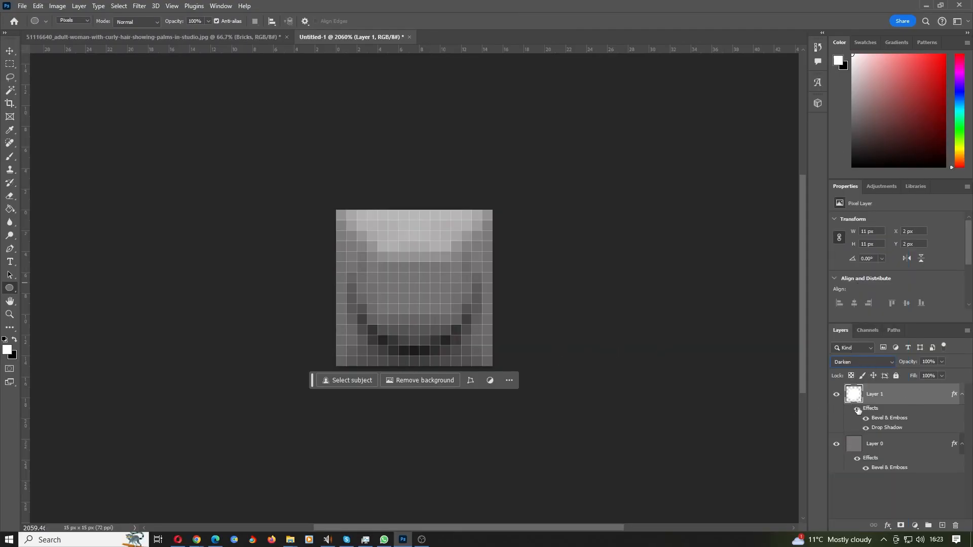
click(38, 6)
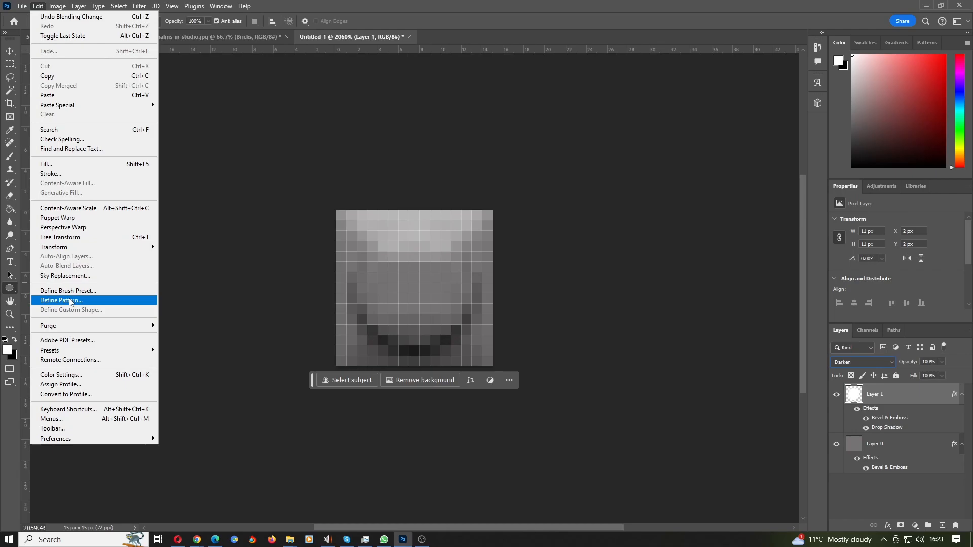
click(61, 301)
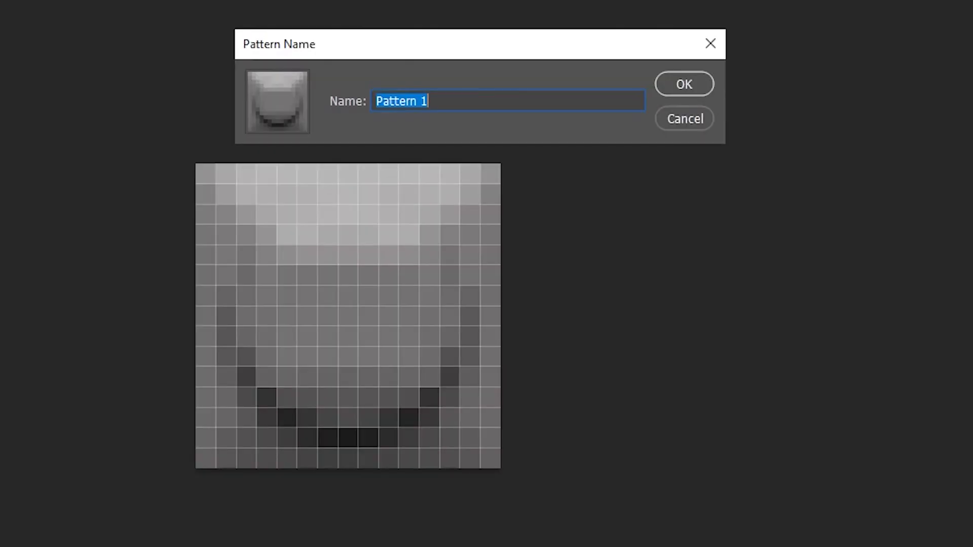
click(478, 100)
key(ctrl+a)
text(brick)
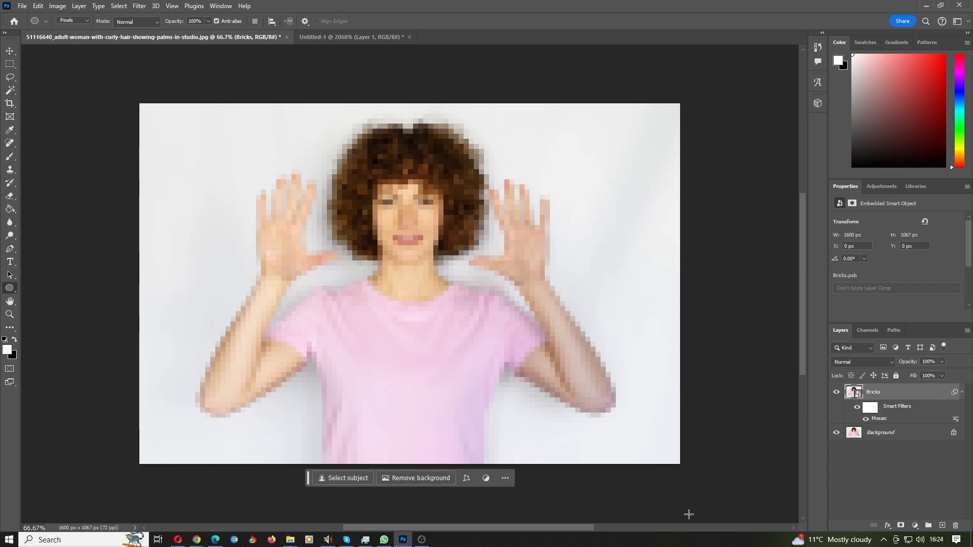
Add a Pattern Fill layer above the Bricks layer in the portrait document, using the brick tile pattern at 100% scale
click(915, 525)
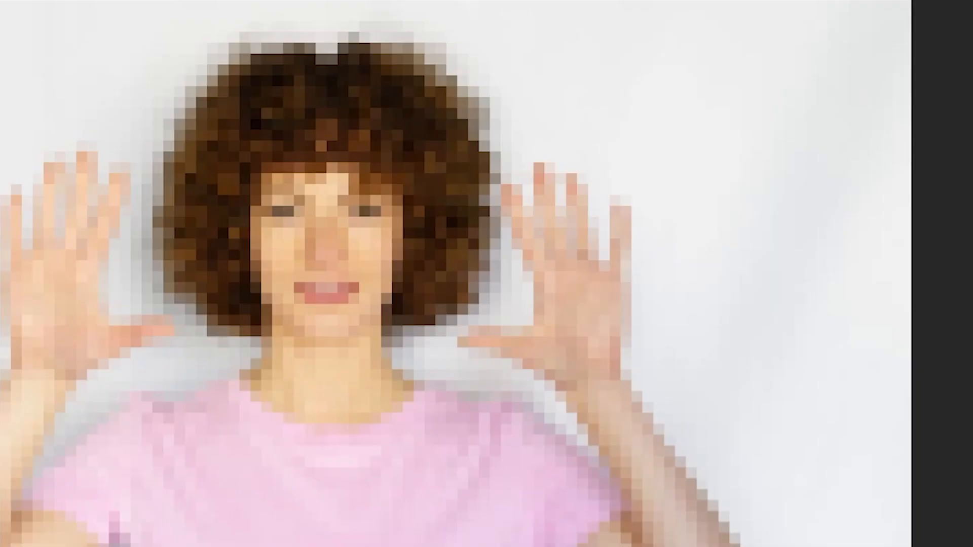
click(935, 364)
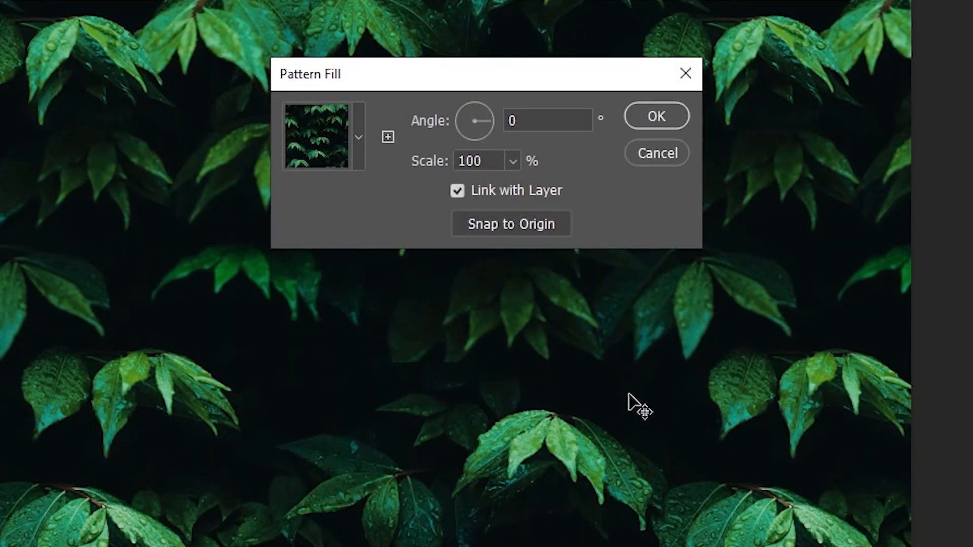
click(356, 144)
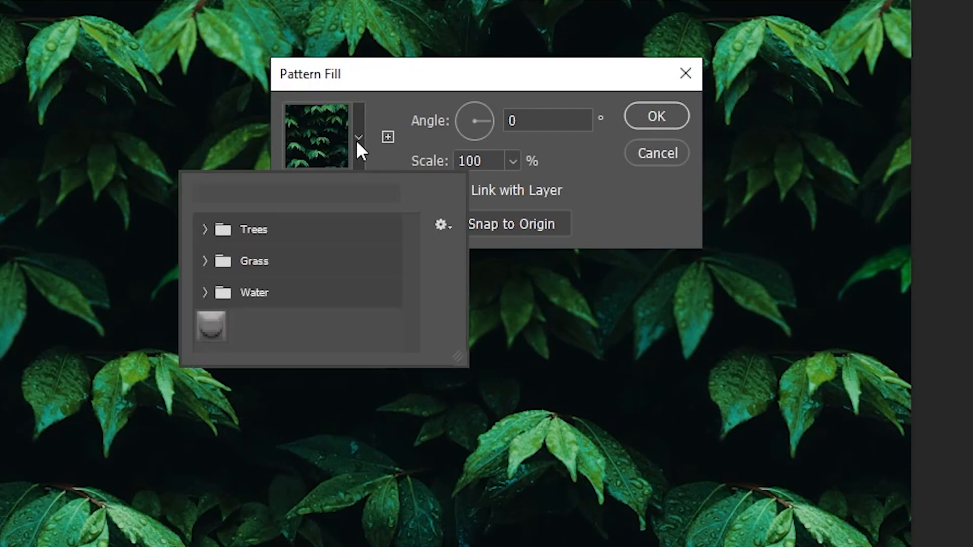
click(211, 325)
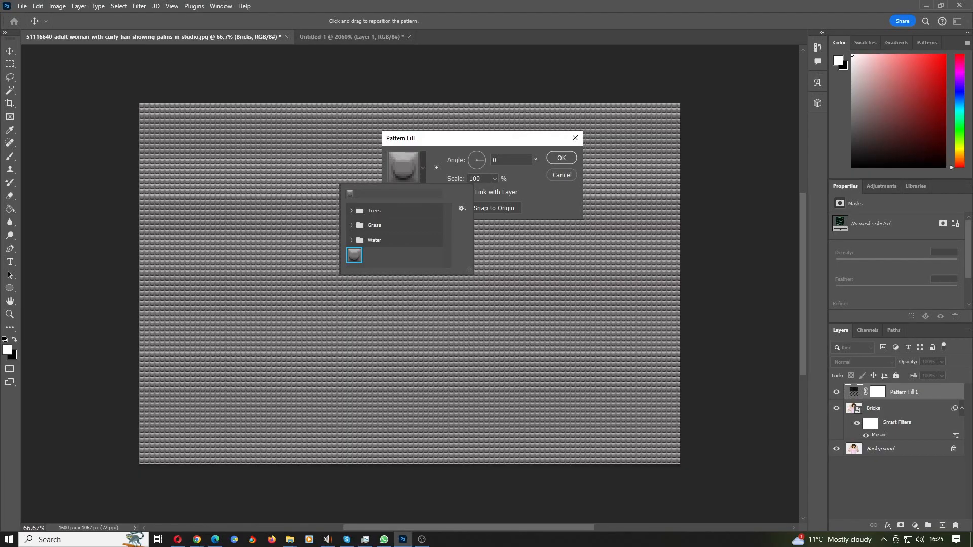
click(560, 159)
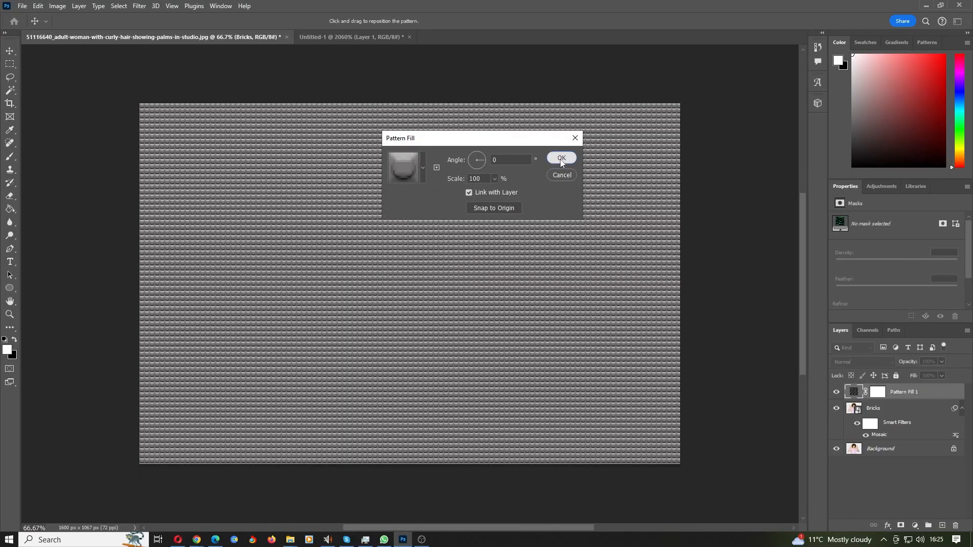
click(560, 159)
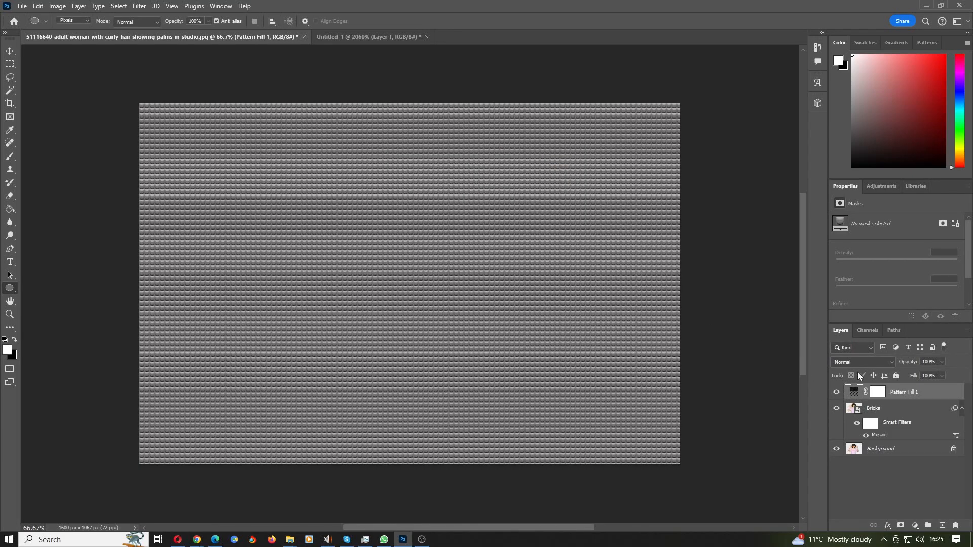
Open the blend mode choices for the brick pattern fill layer
click(881, 361)
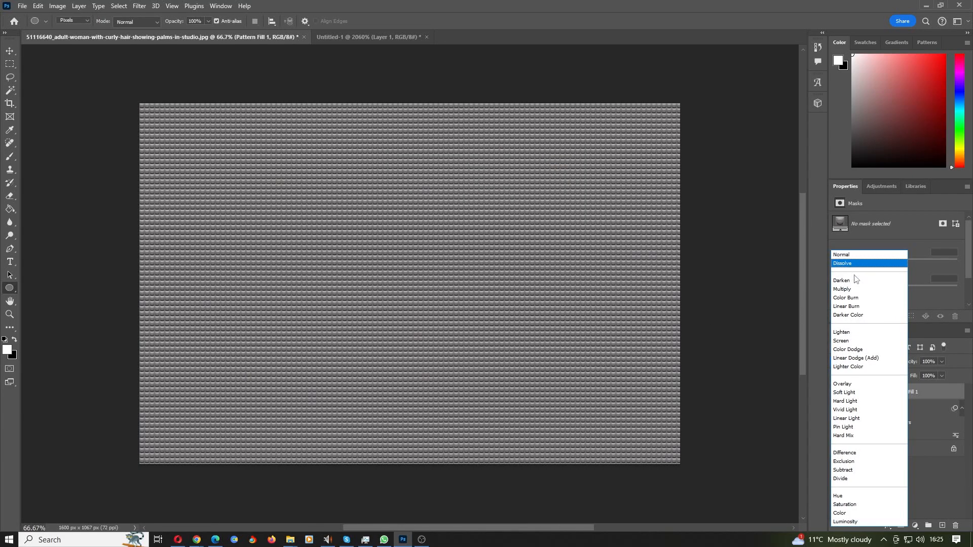